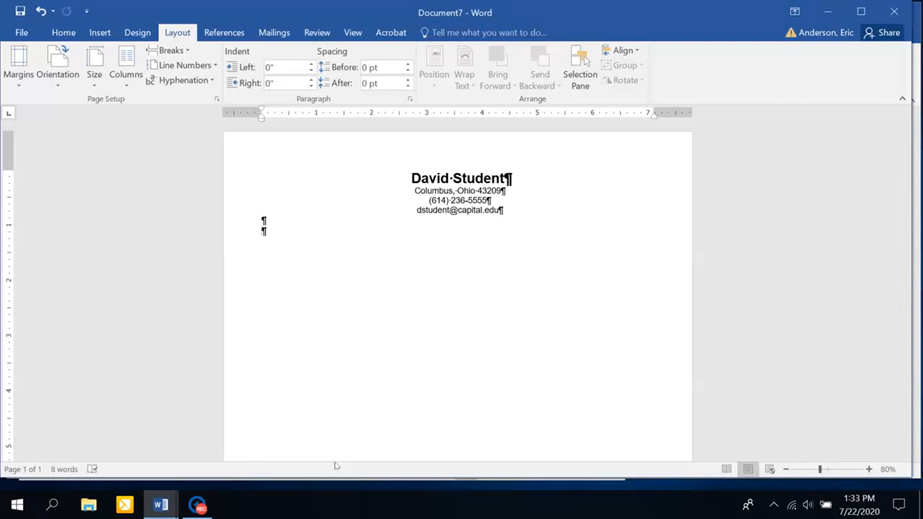
Step: Add the heading OBJECTIVE below the contact details, and briefly check the How to Write a Résumé document
{"action": "type", "text": "OBJECTIVE"}
{"action": "left_click", "coordinate": [160, 505]}
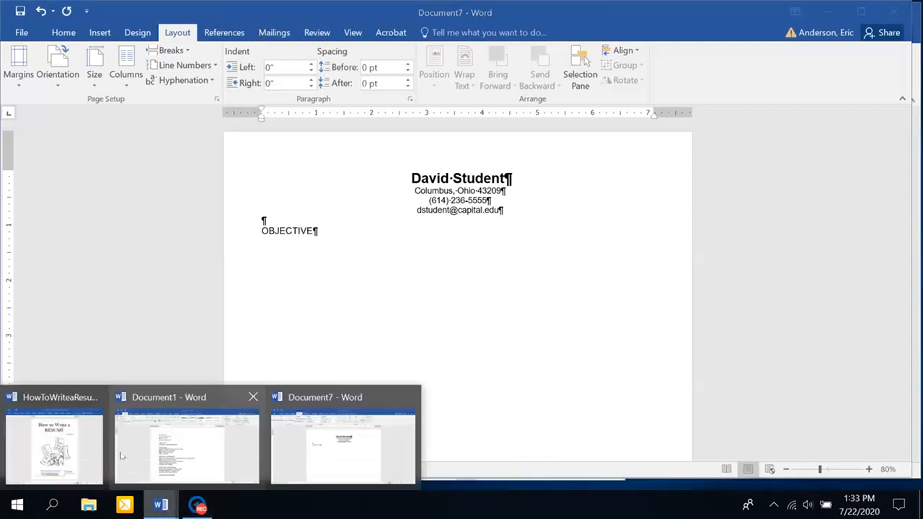
{"action": "left_click", "coordinate": [54, 444]}
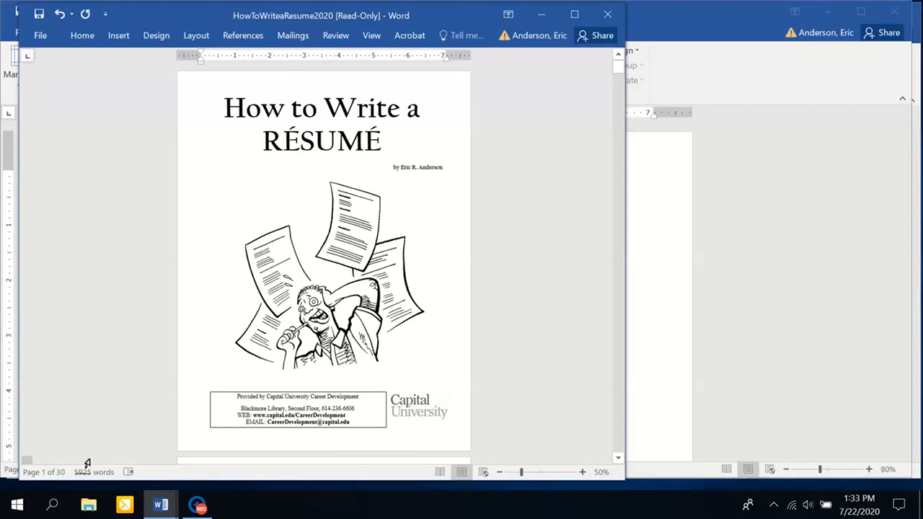
{"action": "left_click", "coordinate": [747, 374]}
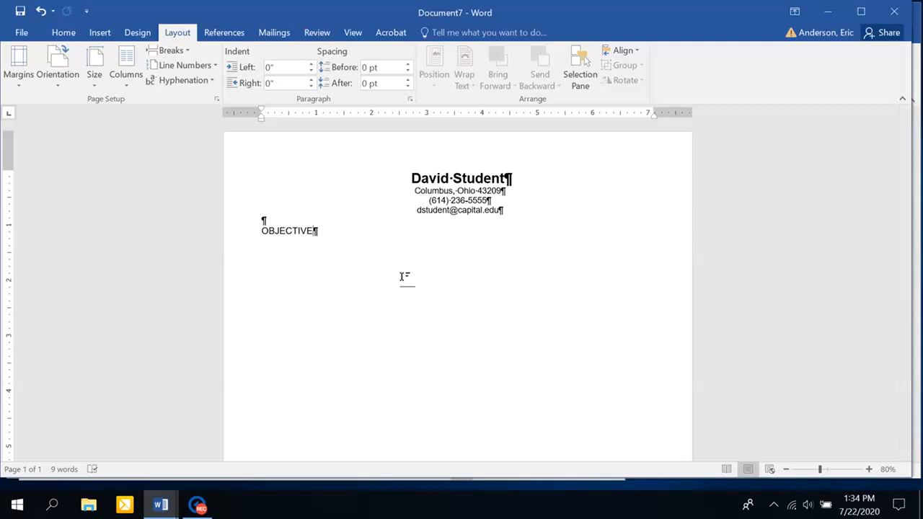
Step: Write "A part-time retail sales position" on the line beneath the OBJECTIVE heading, followed by empty lines
{"action": "key", "text": "Return"}
{"action": "type", "text": "A PART"}
{"action": "key", "text": "BackSpace"}
{"action": "key", "text": "BackSpace"}
{"action": "key", "text": "BackSpace"}
{"action": "key", "text": "BackSpace"}
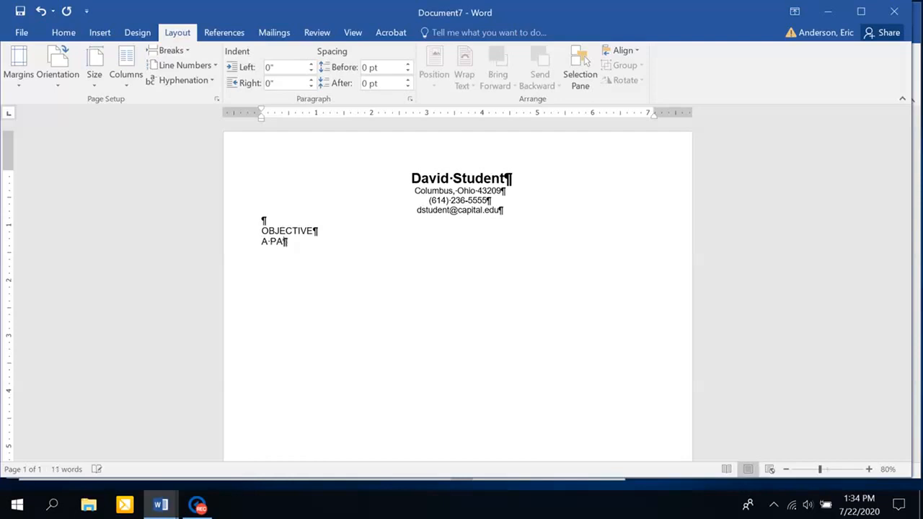
{"action": "type", "text": "part-time retail"}
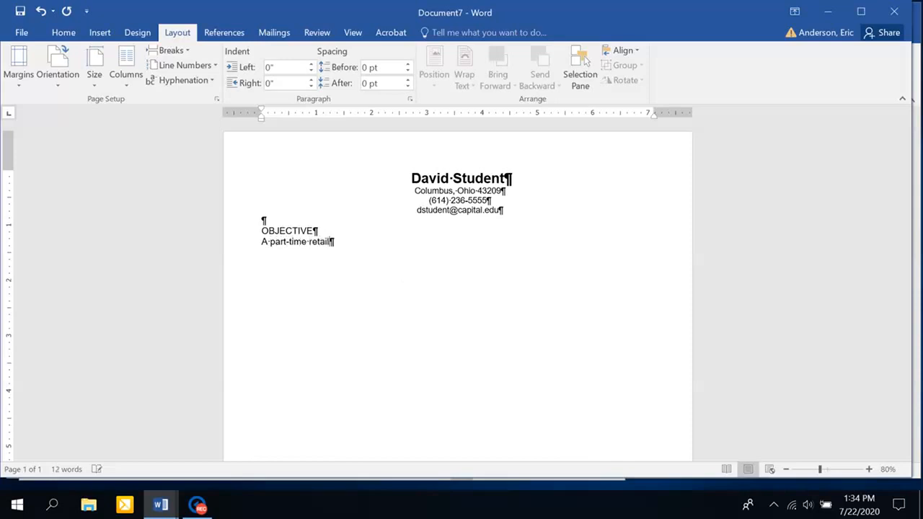
{"action": "type", "text": " sales position"}
{"action": "key", "text": "Return"}
{"action": "key", "text": "Return"}
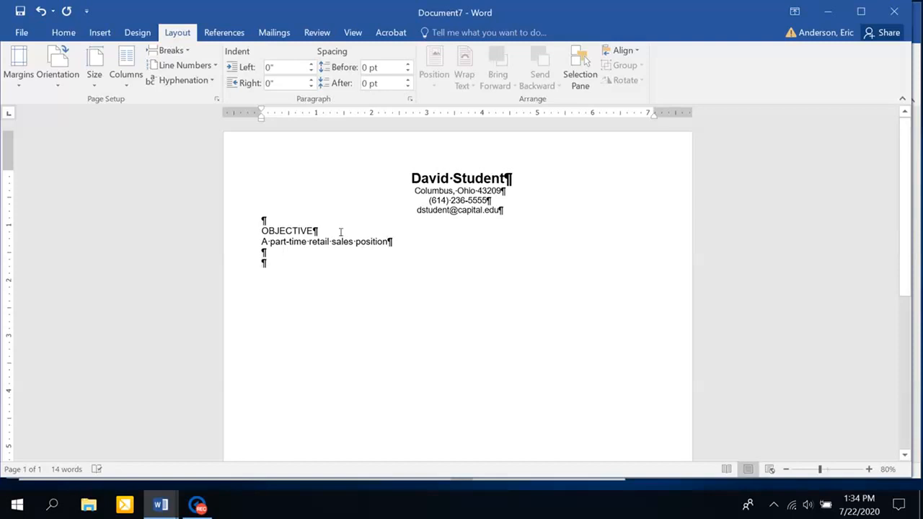
Step: Hide the formatting marks in the document
{"action": "left_click", "coordinate": [65, 33]}
{"action": "left_click", "coordinate": [401, 56]}
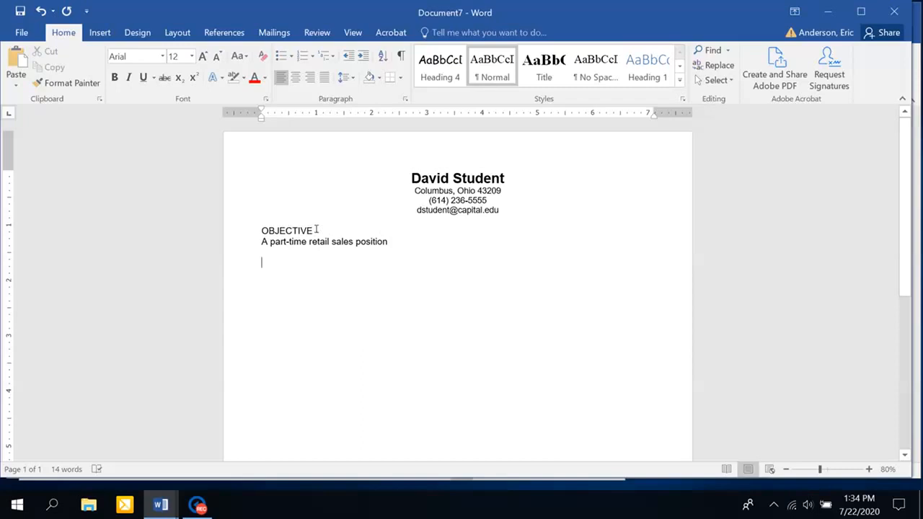
{"action": "double_click", "coordinate": [282, 231]}
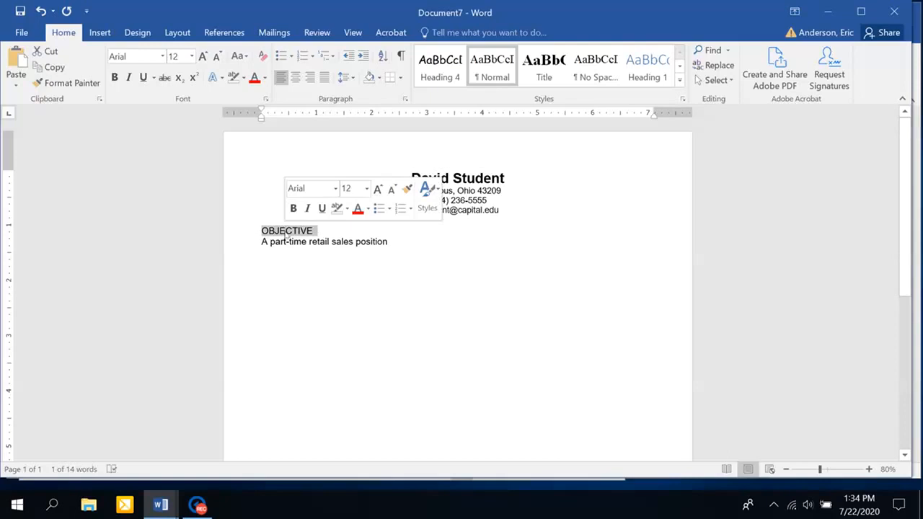
{"action": "left_click", "coordinate": [245, 246]}
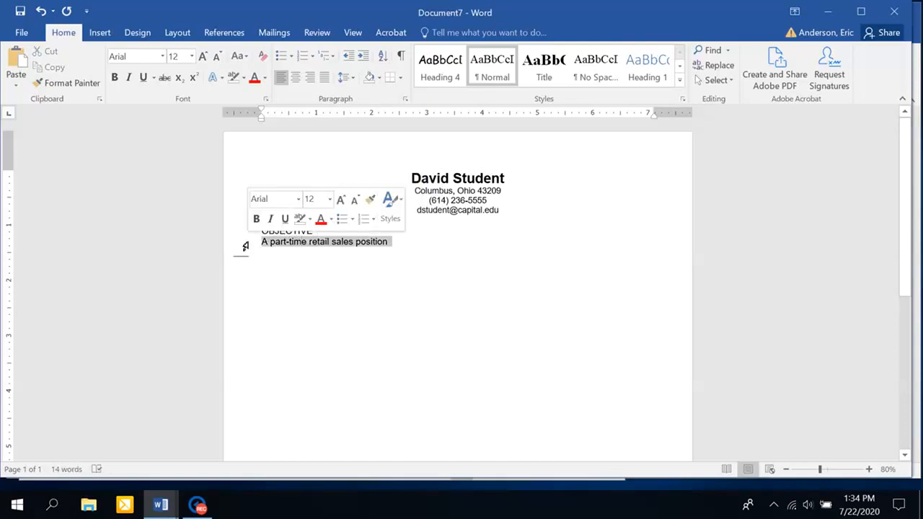
Step: Bring the objective text up onto the OBJECTIVE line, separated from the heading by two tabs
{"action": "left_click", "coordinate": [324, 229]}
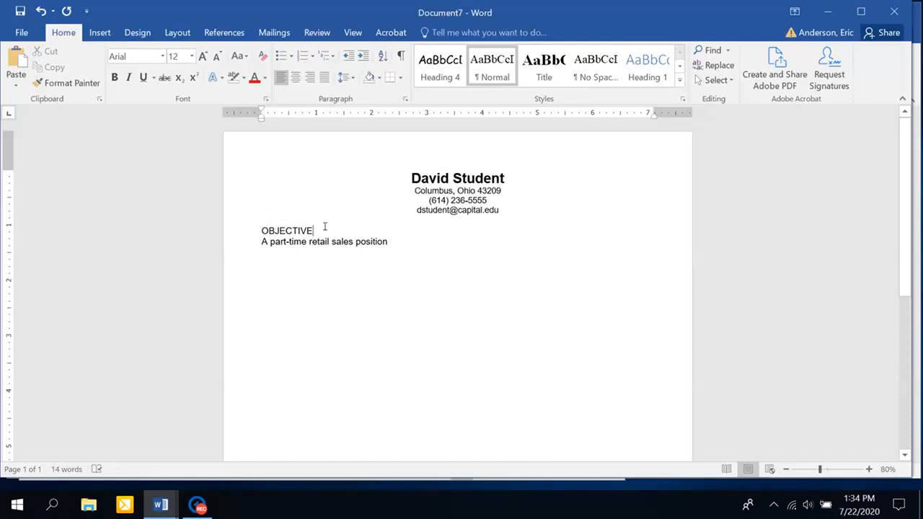
{"action": "key", "text": "Delete"}
{"action": "key", "text": "Tab"}
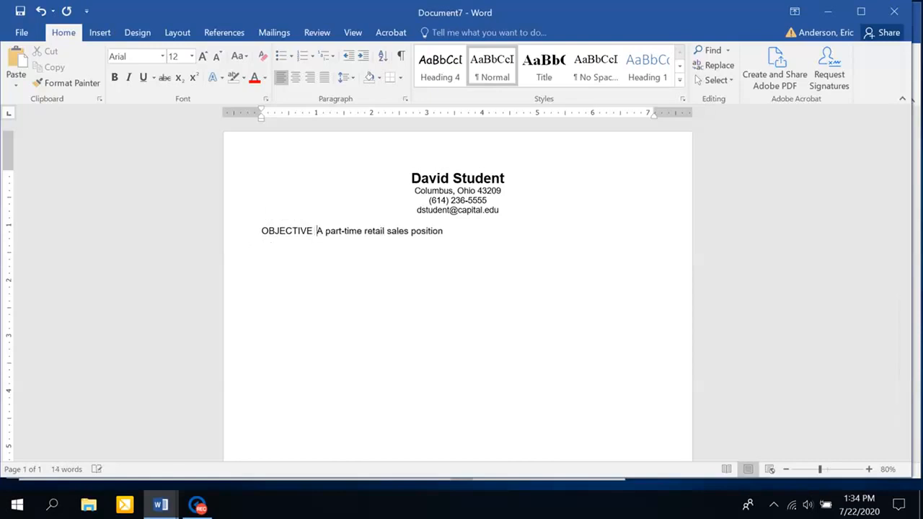
{"action": "key", "text": "Tab"}
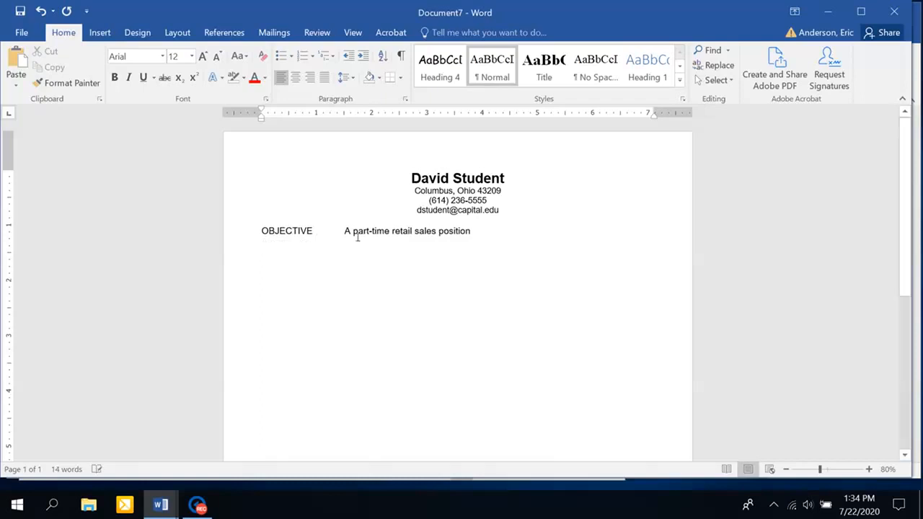
Step: Below the objective, add an EDUCATION heading with "CAPITAL UNIVER" tabbed over on the same line
{"action": "left_click", "coordinate": [479, 231]}
{"action": "key", "text": "Return"}
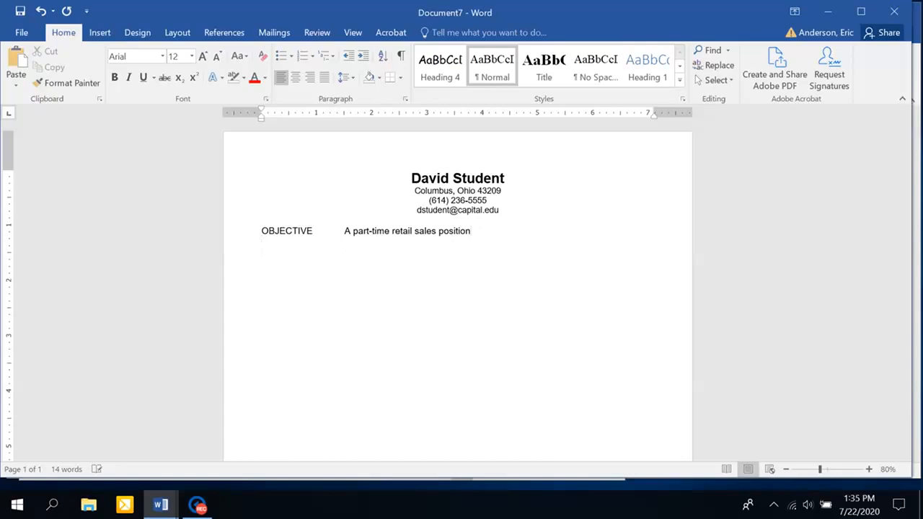
{"action": "type", "text": "EDUCATION"}
{"action": "key", "text": "Tab"}
{"action": "type", "text": "c"}
{"action": "key", "text": "BackSpace"}
{"action": "type", "text": "CAPITAL UNIV"}
{"action": "type", "text": "DR"}
{"action": "key", "text": "BackSpace"}
{"action": "key", "text": "BackSpace"}
{"action": "key", "text": "BackSpace"}
{"action": "type", "text": "VER"}
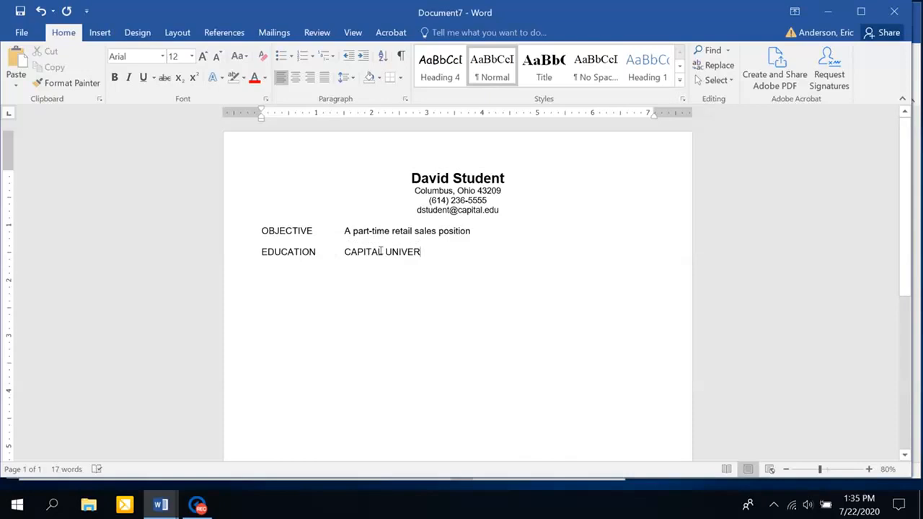
Step: Move the objective text and the university name onto their own lines beneath their headings
{"action": "left_click", "coordinate": [344, 230]}
{"action": "key", "text": "Return"}
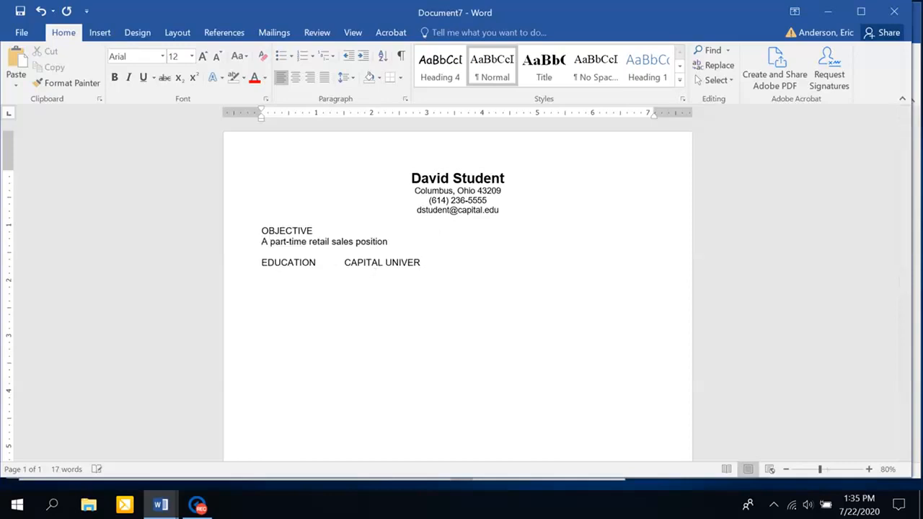
{"action": "left_click", "coordinate": [342, 261]}
{"action": "key", "text": "Return"}
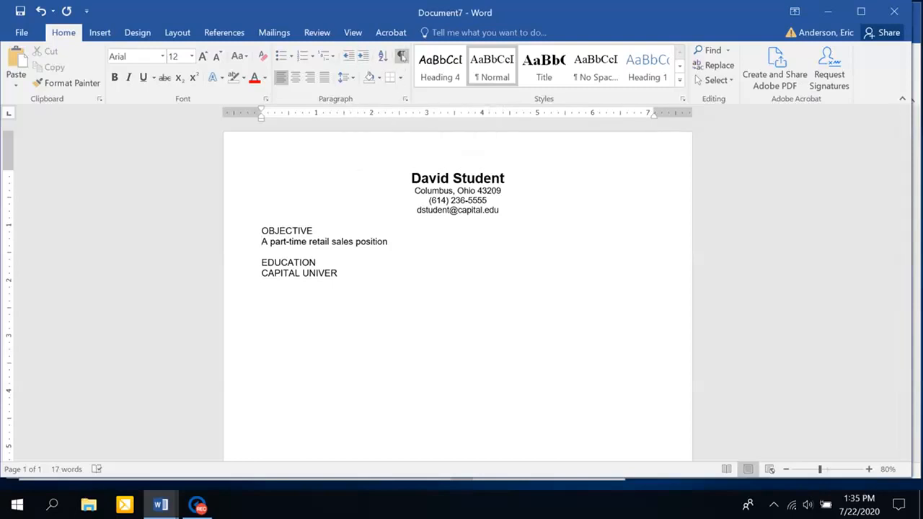
Step: Show the formatting marks and try indenting the objective text with a tab
{"action": "left_click", "coordinate": [401, 56]}
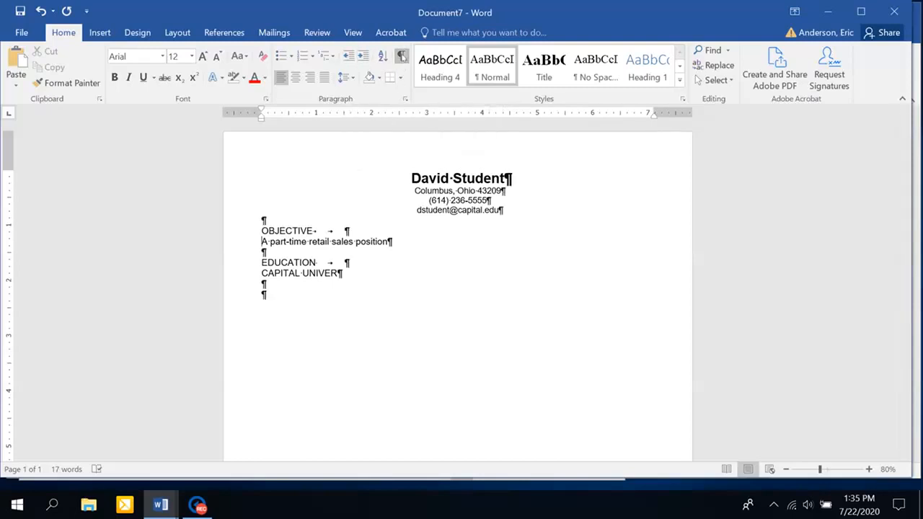
{"action": "left_click", "coordinate": [333, 229]}
{"action": "left_click", "coordinate": [317, 231]}
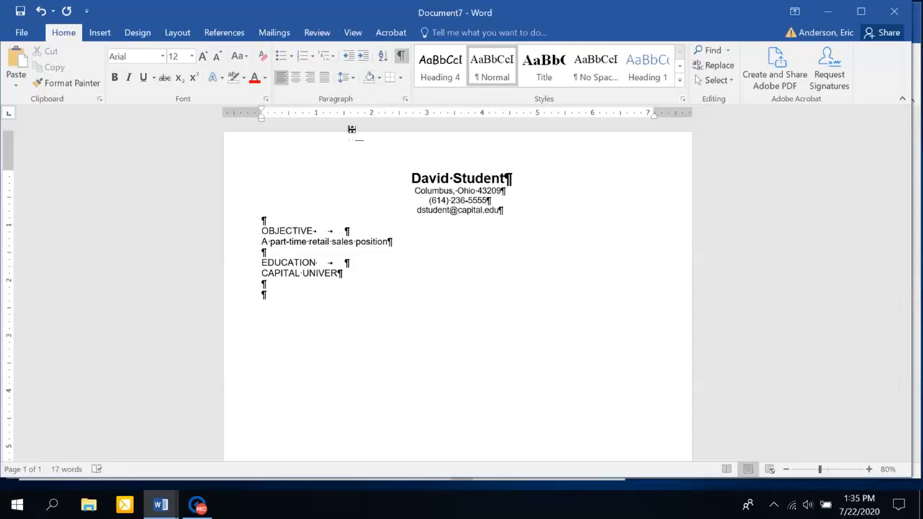
{"action": "key", "text": "Tab"}
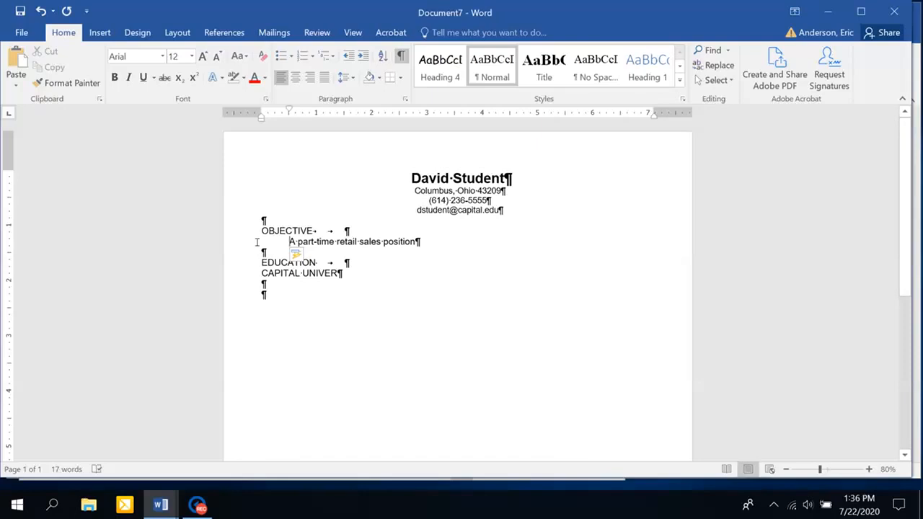
{"action": "key", "text": "BackSpace"}
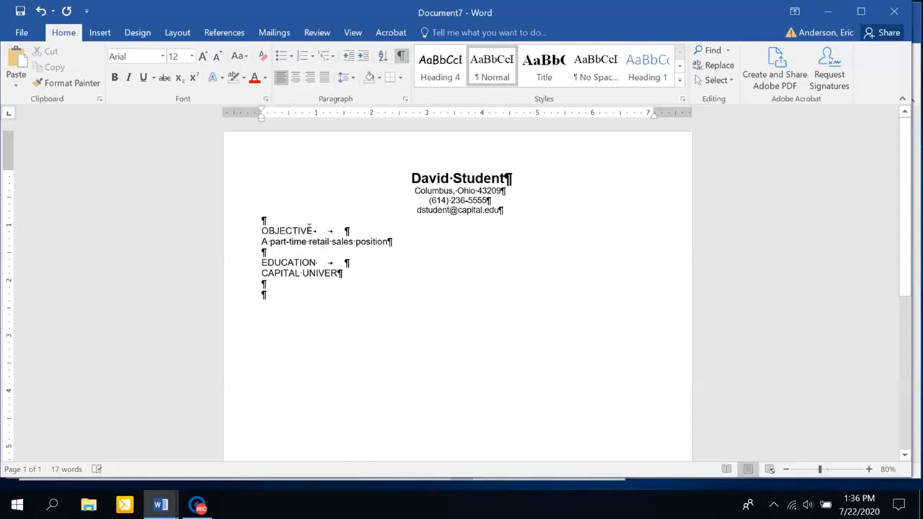
Step: Delete the leftover tabs after the OBJECTIVE heading and indent the objective text one level
{"action": "left_click", "coordinate": [342, 230]}
{"action": "key", "text": "BackSpace"}
{"action": "key", "text": "BackSpace"}
{"action": "left_click", "coordinate": [364, 57]}
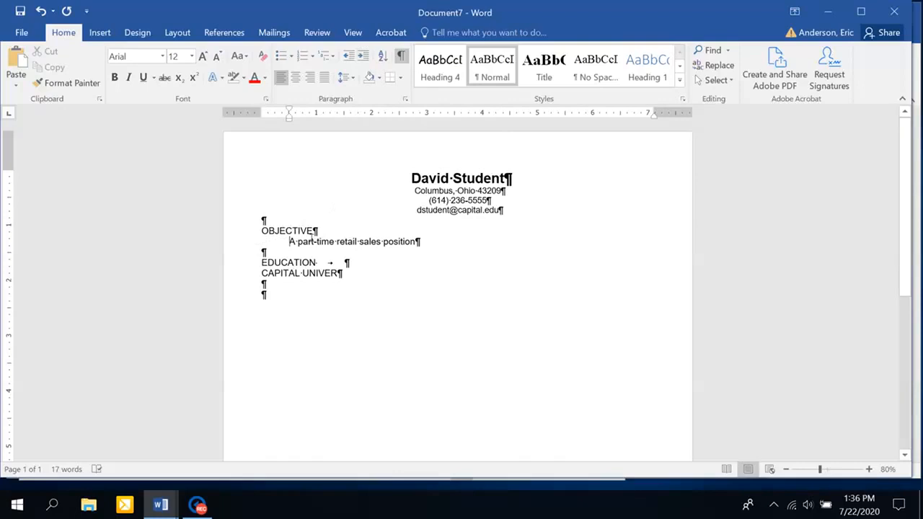
Step: Delete the leftover tab after the EDUCATION heading and indent the university line one level
{"action": "left_click", "coordinate": [346, 263]}
{"action": "key", "text": "BackSpace"}
{"action": "key", "text": "BackSpace"}
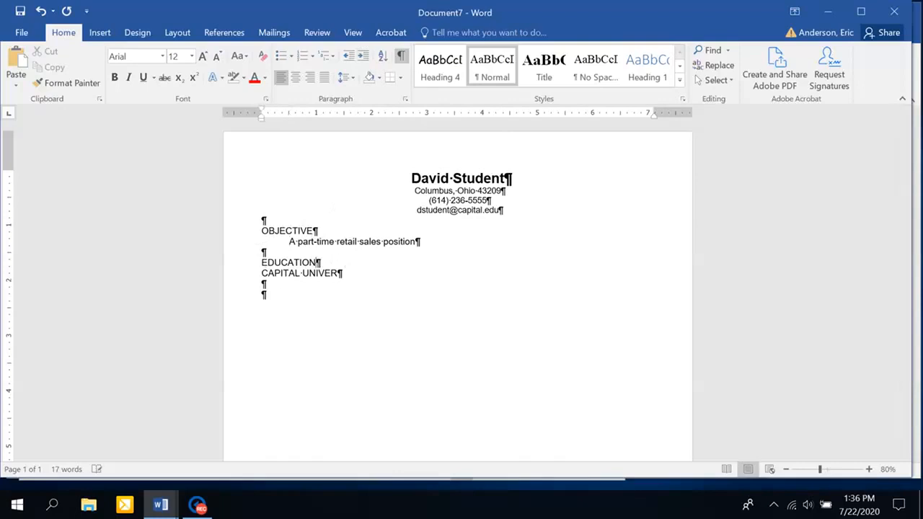
{"action": "left_click", "coordinate": [262, 273]}
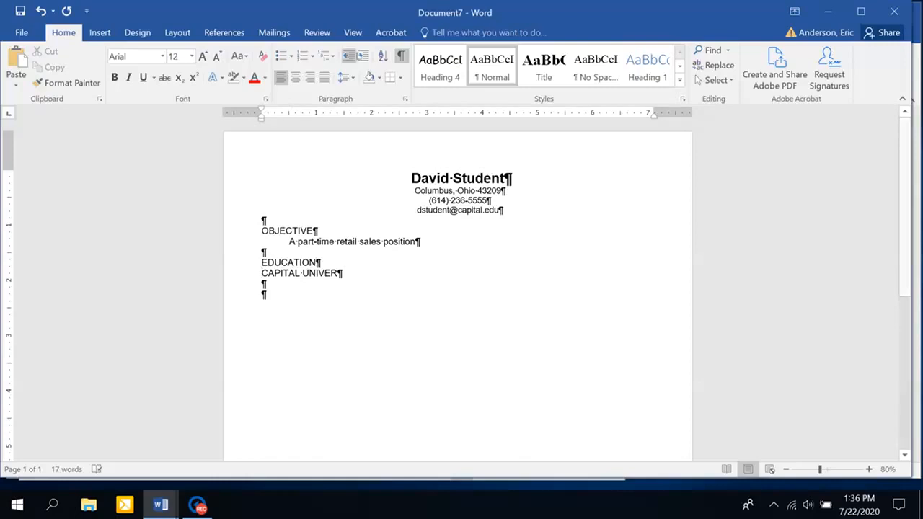
{"action": "left_click", "coordinate": [363, 56]}
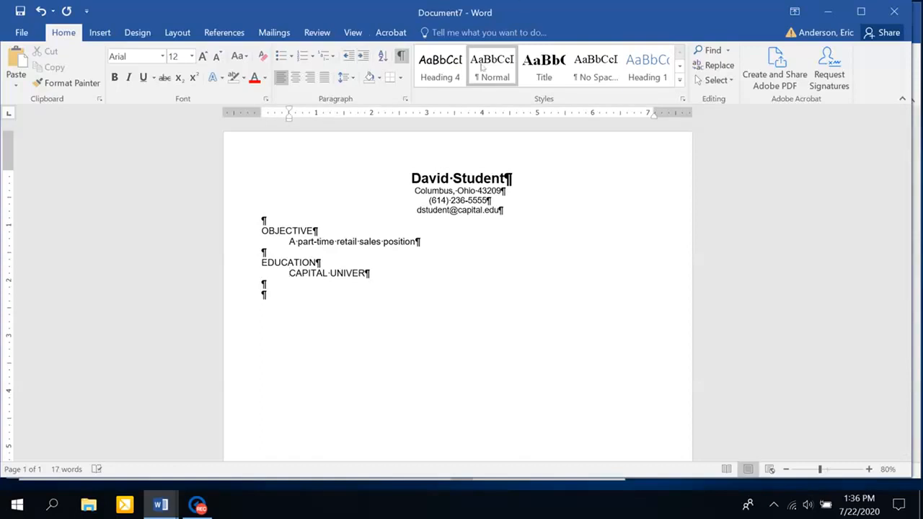
Step: Hide the formatting marks and complete the school line as "CAPITAL UNIVERSITY, Columbus Ohio"
{"action": "left_click", "coordinate": [402, 56]}
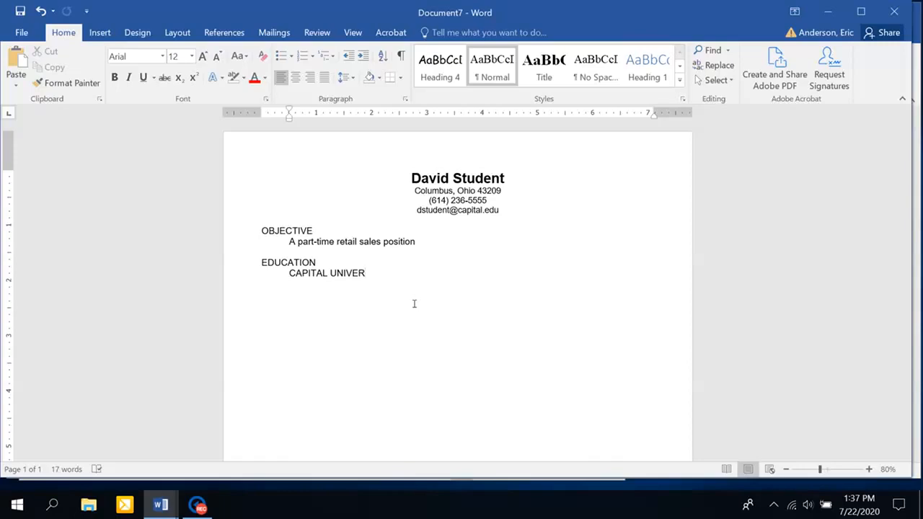
{"action": "type", "text": "S"}
{"action": "type", "text": "ITY, Columbus,"}
{"action": "key", "text": "BackSpace"}
{"action": "type", "text": "Ohio"}
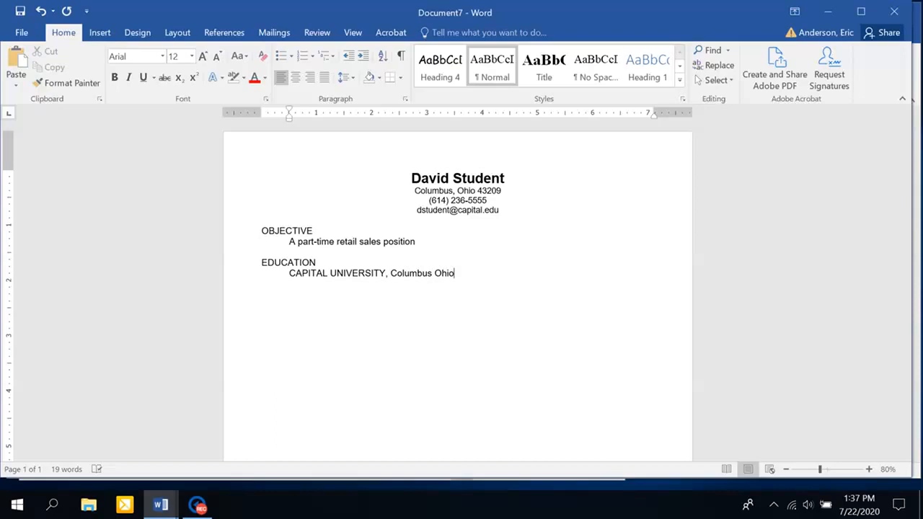
Step: Add the degree line "Bachelor of Arts, May 2023" beneath the university line
{"action": "key", "text": "Return"}
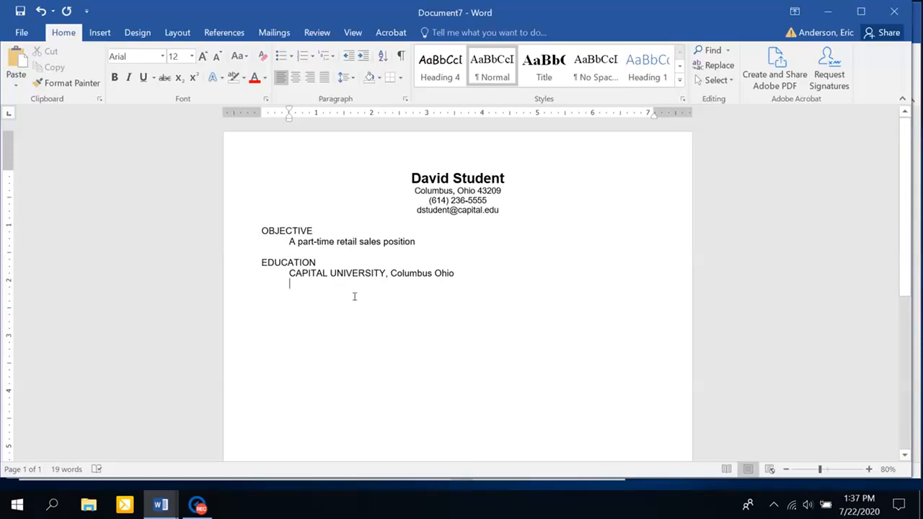
{"action": "type", "text": "Bache"}
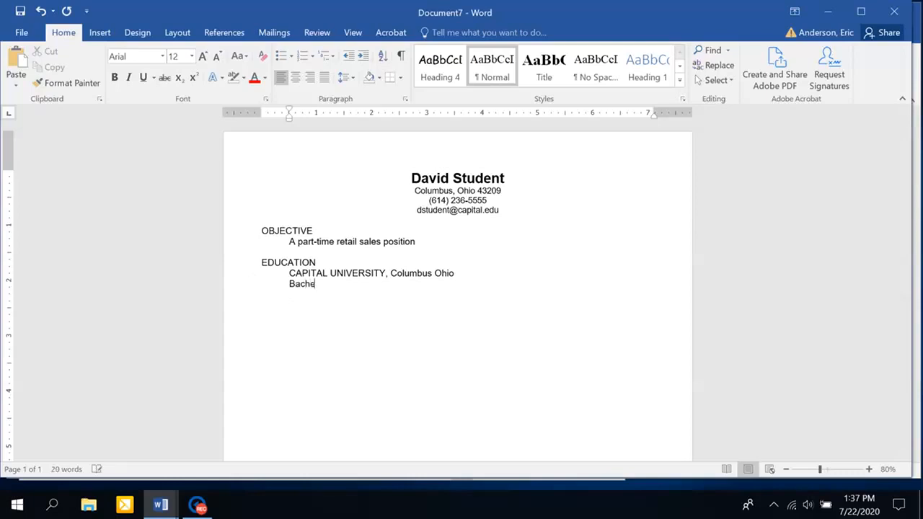
{"action": "type", "text": "lor of Arts, May 2023"}
{"action": "key", "text": "Return"}
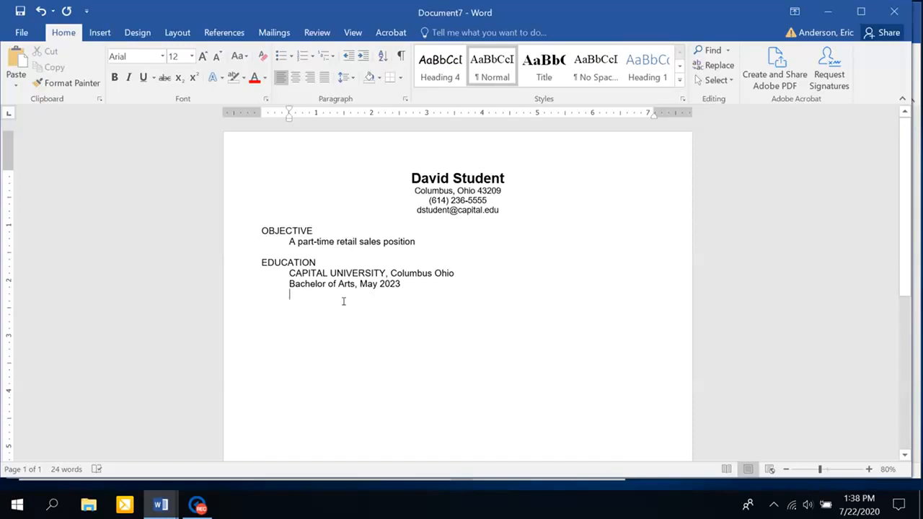
Step: Add the lines "Major: Public Relations" and "GPA: 3.22/4.00" under the degree and indent both one level
{"action": "type", "text": "Major: Public Relations GPA: 3.22/4.00"}
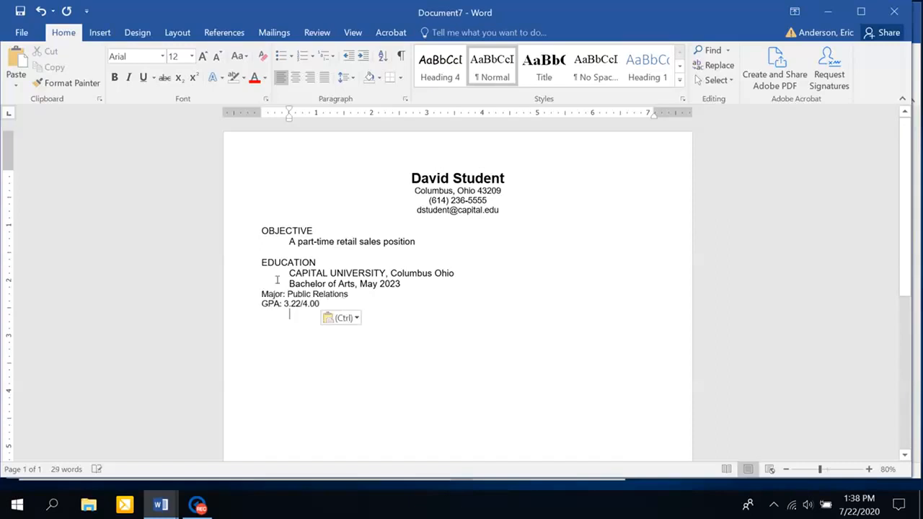
{"action": "left_click", "coordinate": [238, 307]}
{"action": "left_click_drag", "start_coordinate": [237, 306], "coordinate": [234, 295]}
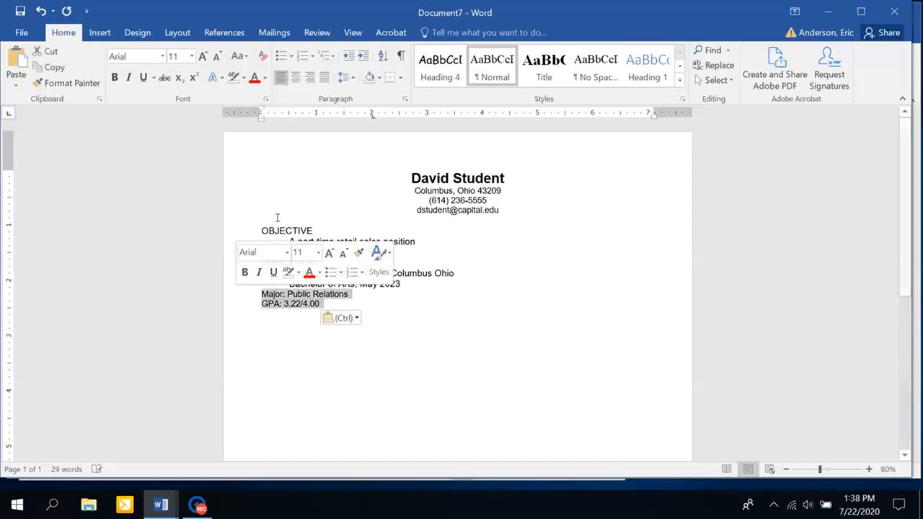
{"action": "left_click", "coordinate": [363, 57]}
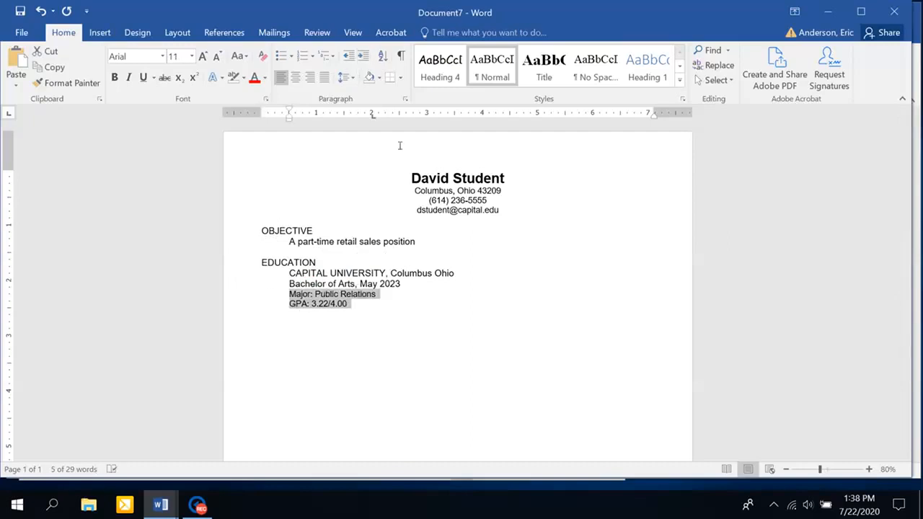
{"action": "left_click", "coordinate": [363, 304]}
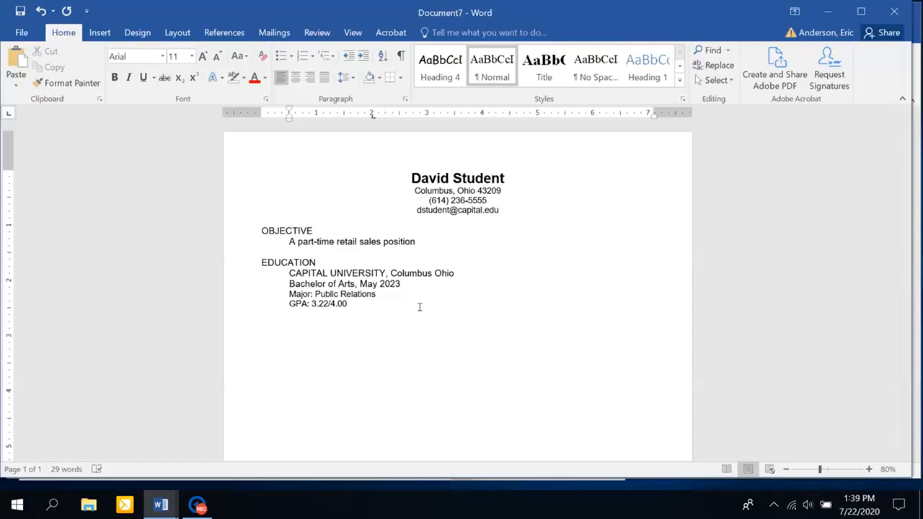
{"action": "key", "text": "Return"}
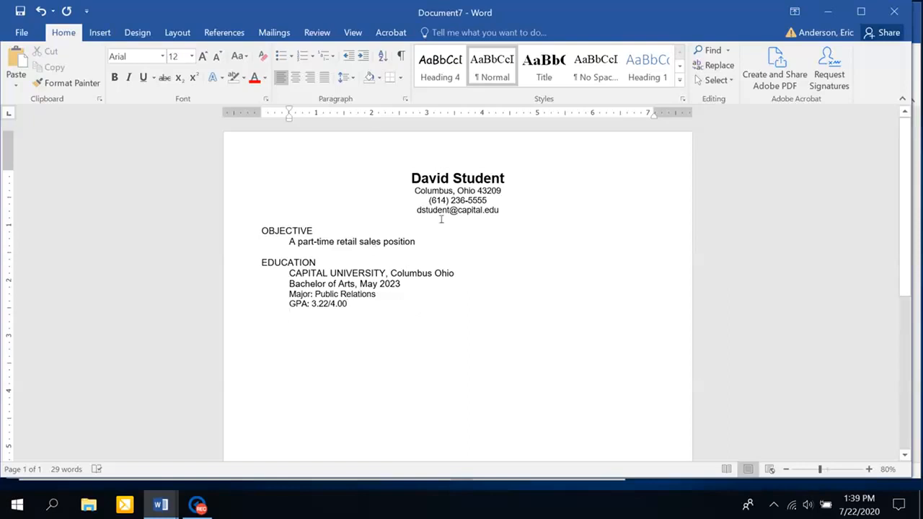
Step: Italicize the e-mail address in the contact header
{"action": "left_click_drag", "start_coordinate": [499, 210], "coordinate": [417, 211]}
{"action": "left_click", "coordinate": [452, 189]}
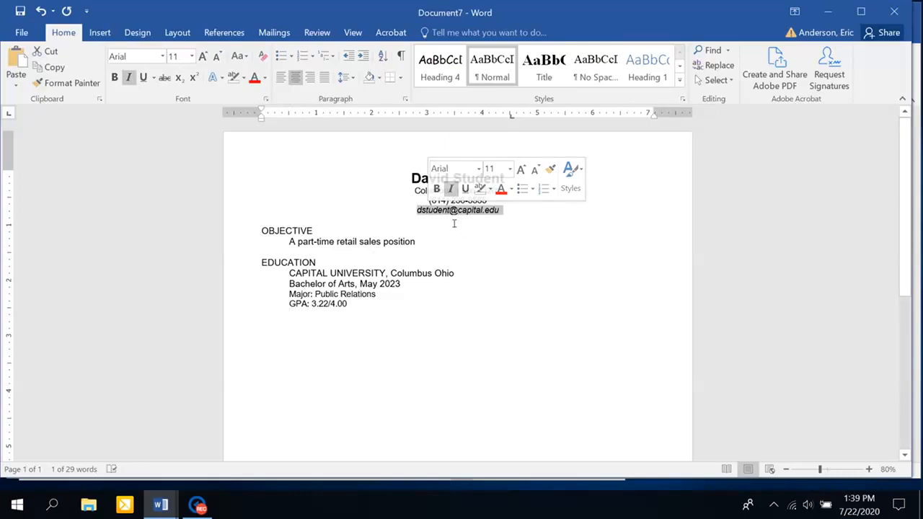
Step: Make the OBJECTIVE and EDUCATION section headings bold
{"action": "left_click", "coordinate": [441, 239]}
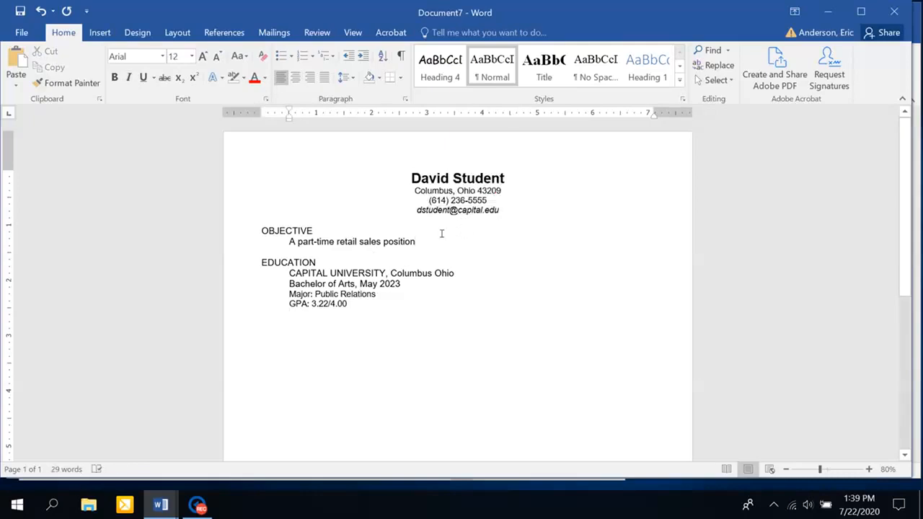
{"action": "double_click", "coordinate": [287, 230]}
{"action": "left_click", "coordinate": [291, 211]}
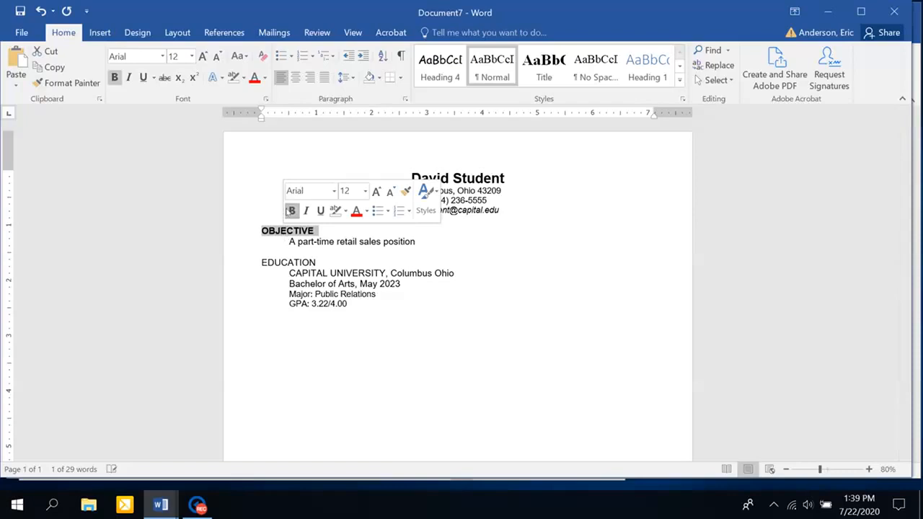
{"action": "double_click", "coordinate": [284, 263]}
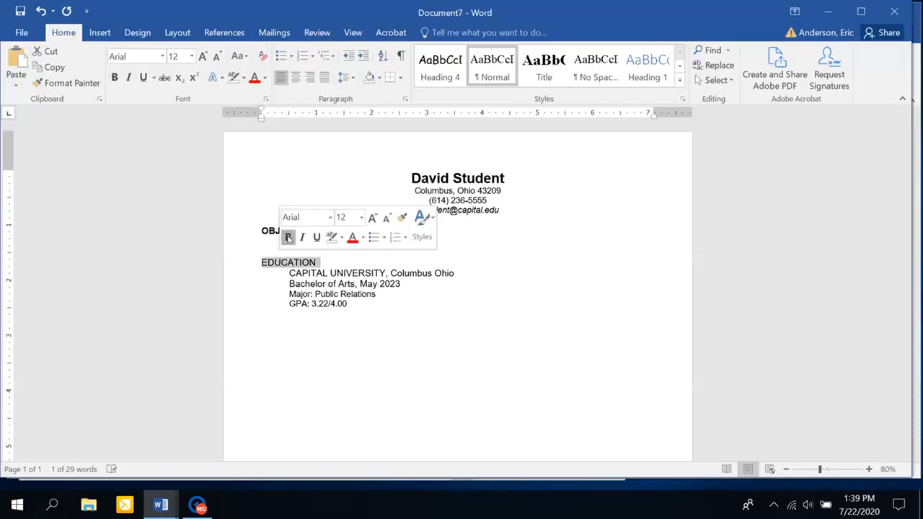
{"action": "left_click", "coordinate": [288, 236]}
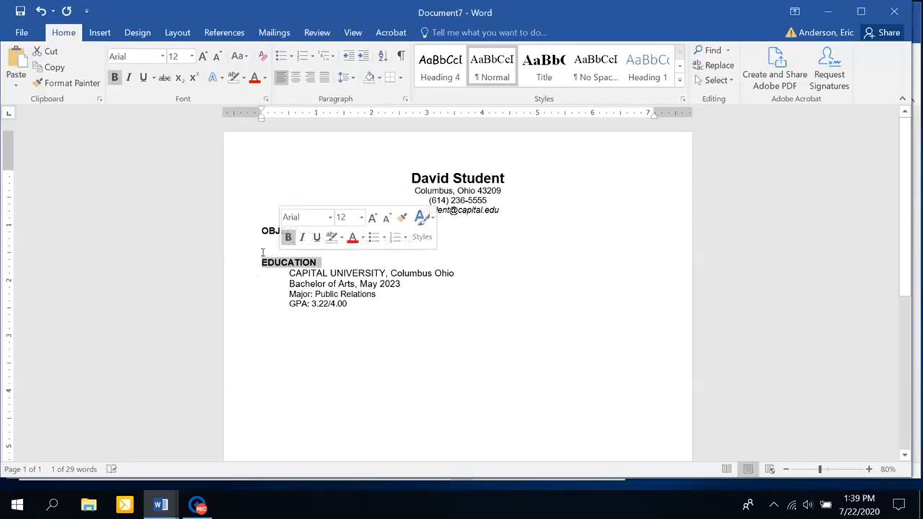
{"action": "left_click", "coordinate": [262, 252]}
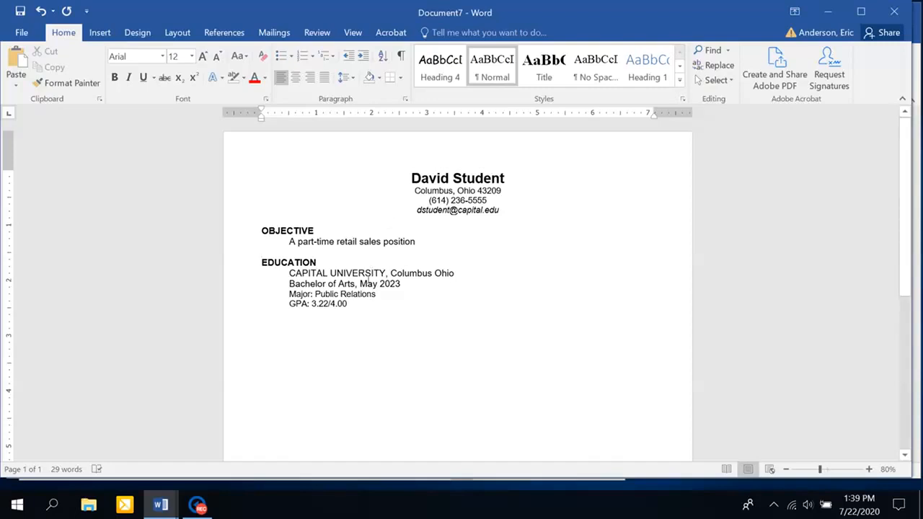
Step: Bold only the words "Public Relations" in the major line of the education section
{"action": "left_click", "coordinate": [369, 294]}
{"action": "left_click_drag", "start_coordinate": [369, 294], "coordinate": [316, 295]}
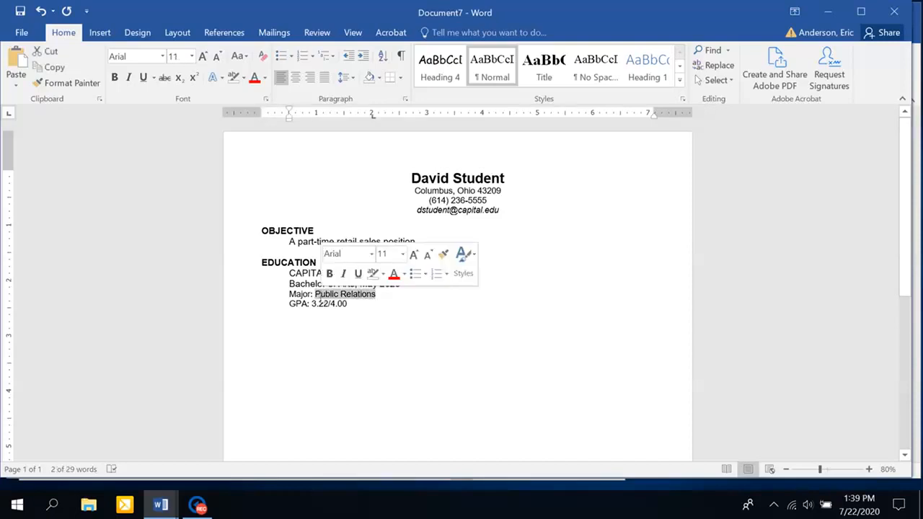
{"action": "left_click", "coordinate": [329, 273]}
{"action": "left_click", "coordinate": [374, 297]}
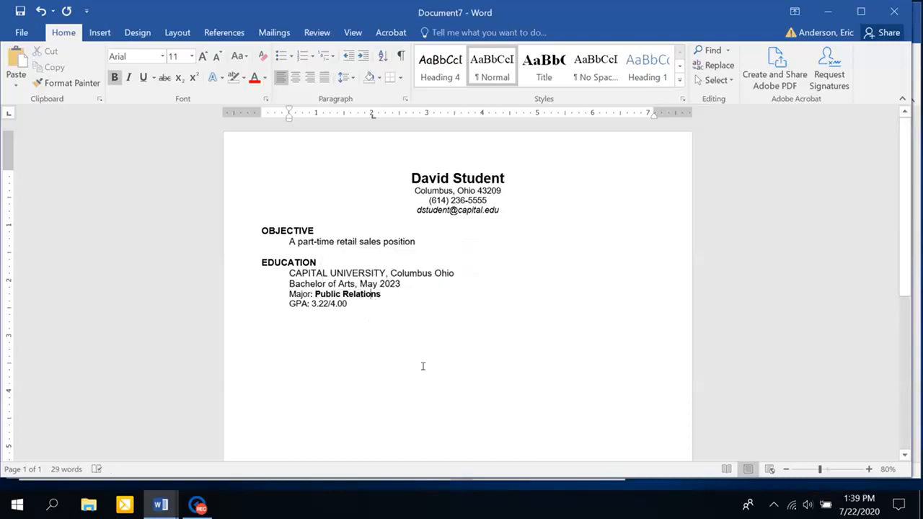
{"action": "left_click", "coordinate": [357, 301]}
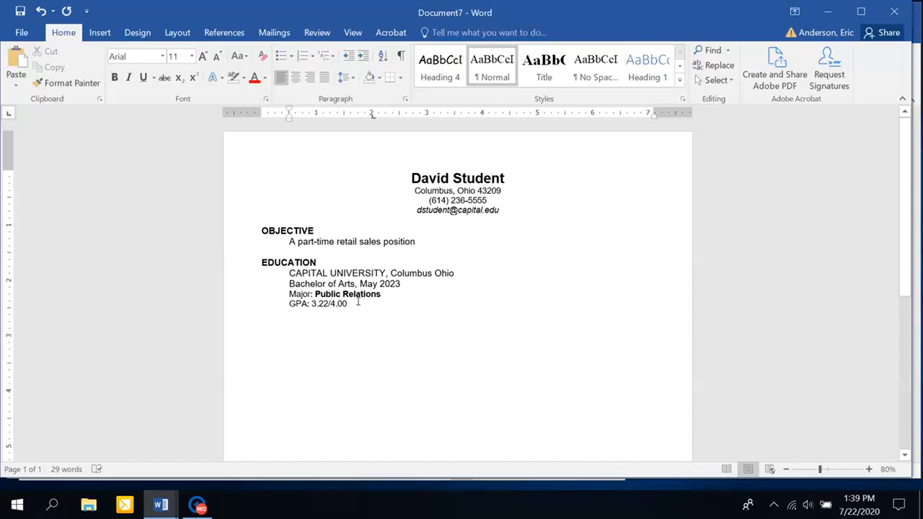